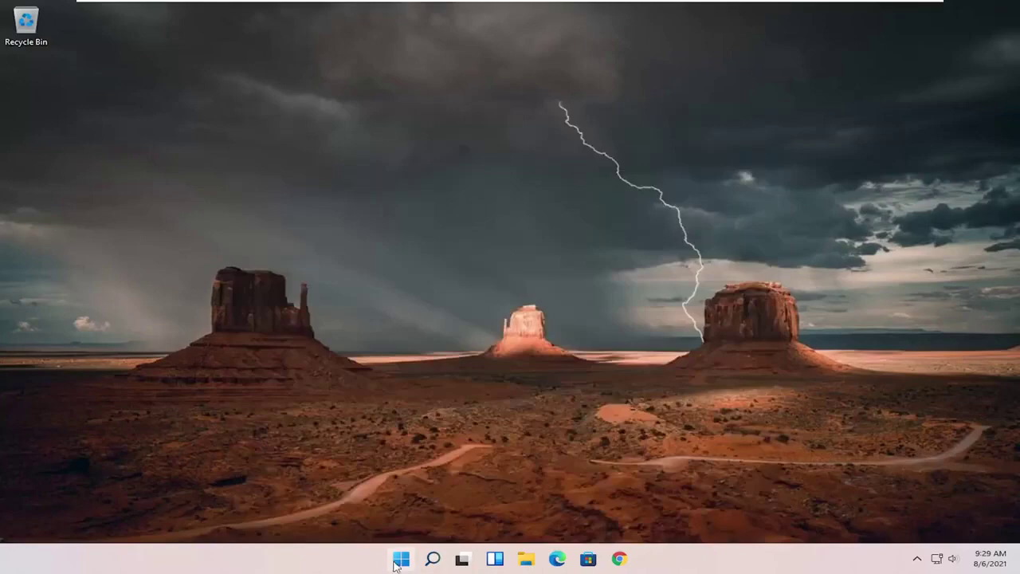
Search for 'settings' and launch the Windows Settings app.
click(433, 559)
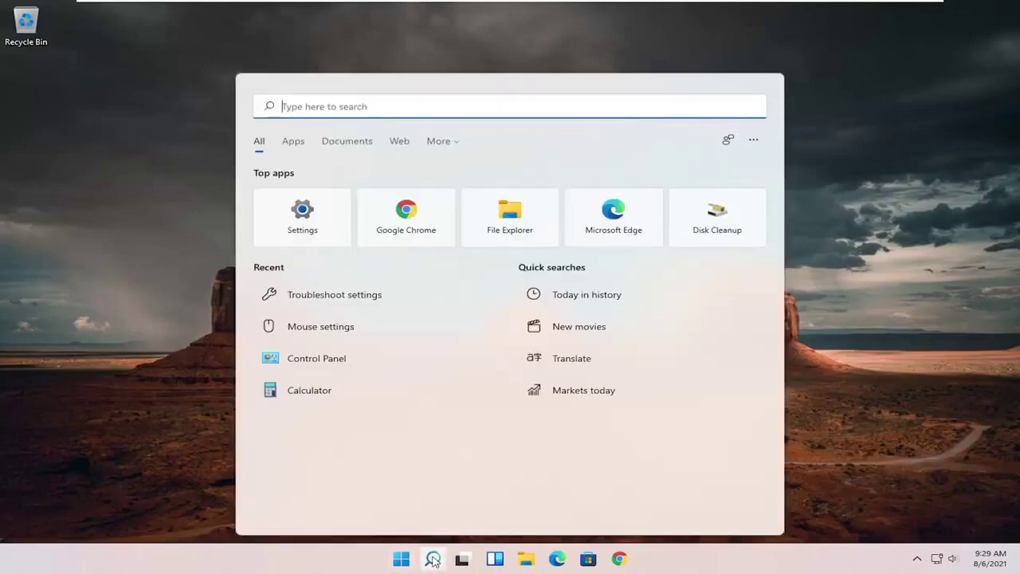
text(settings)
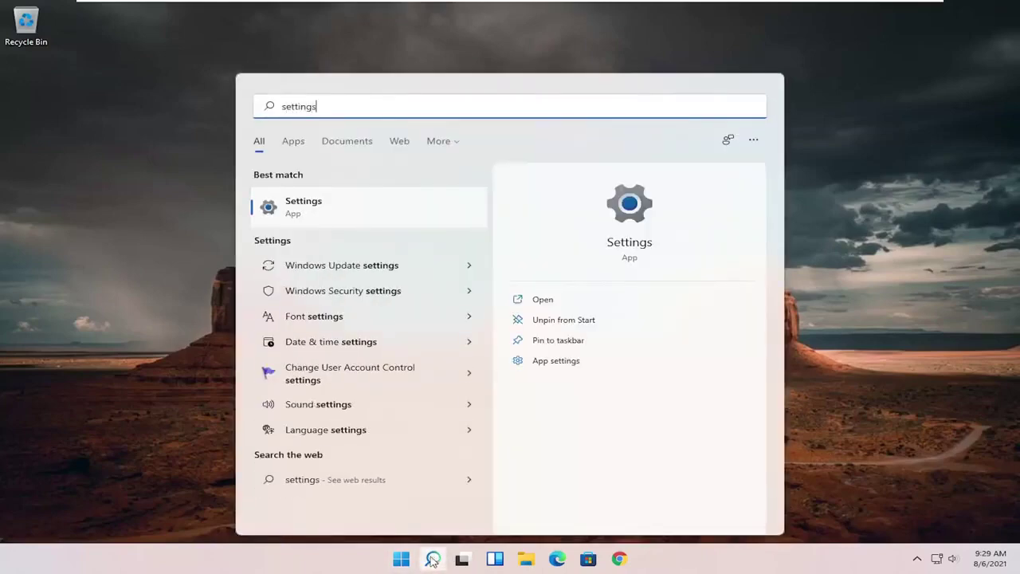
click(321, 204)
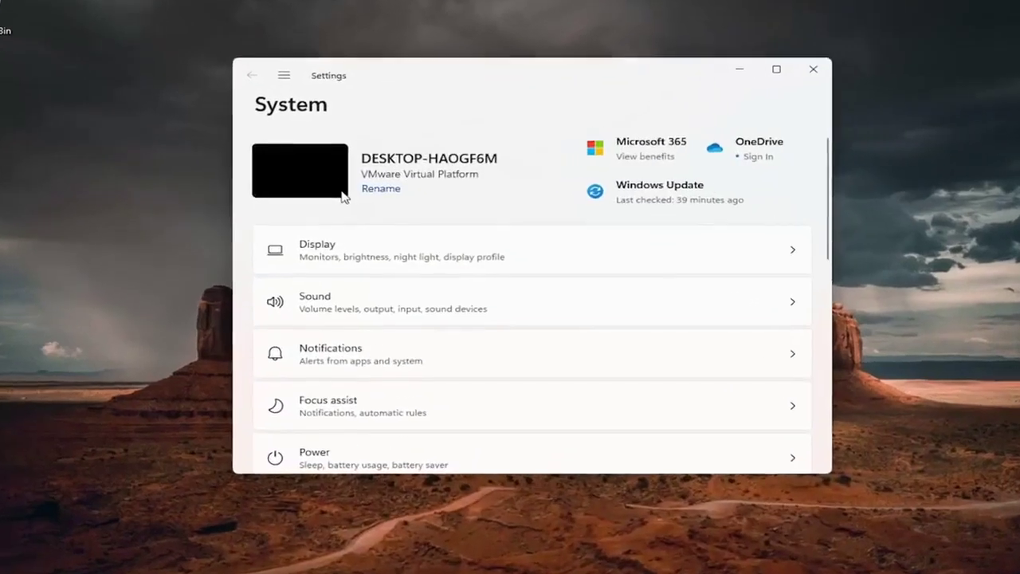
scroll(342, 188, down, 1)
scroll(266, 106, up, 1)
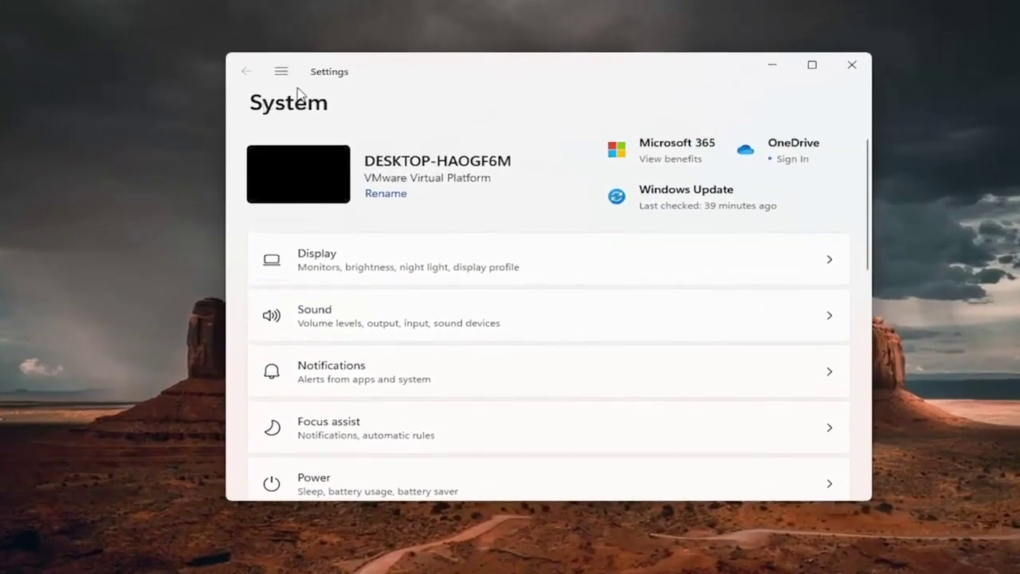
Go to the Network & internet category in Settings.
click(280, 73)
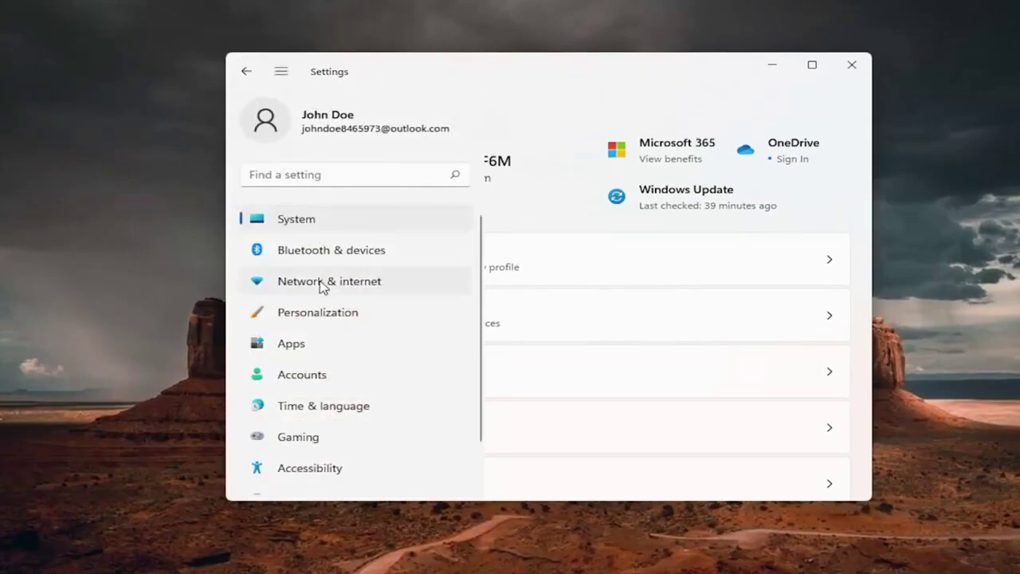
click(369, 283)
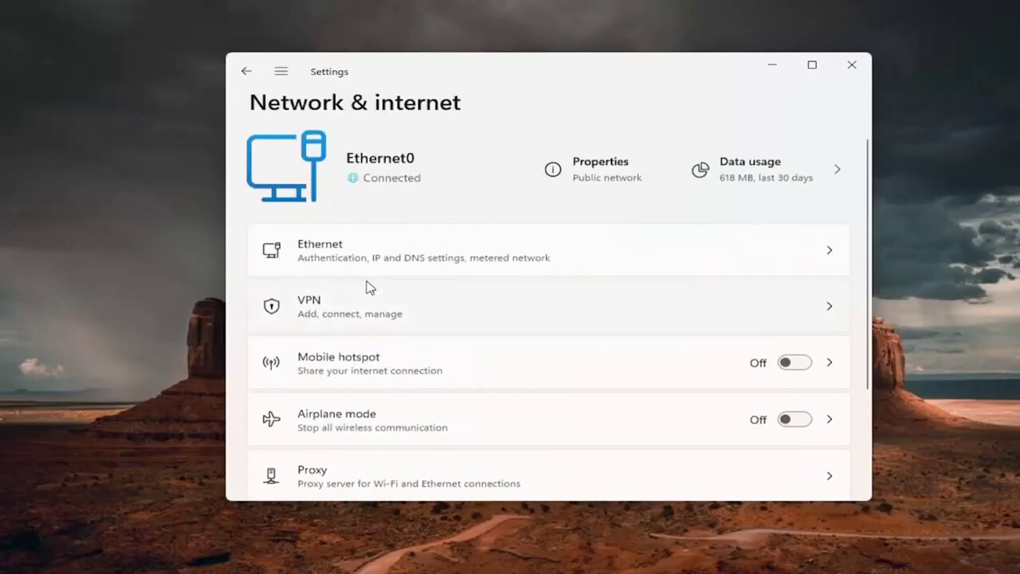
scroll(369, 287, down, 3)
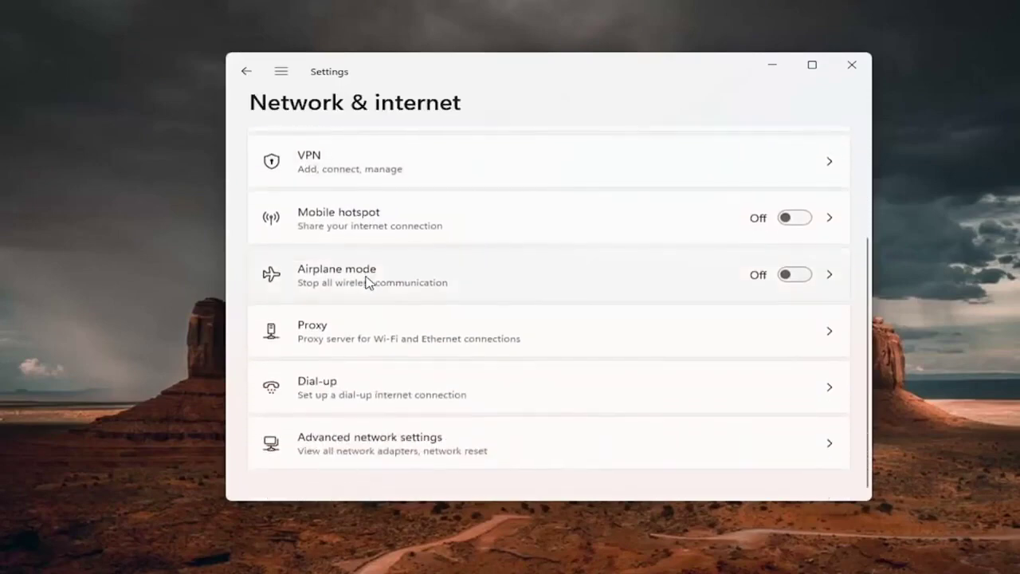
Open Advanced network settings, then Network reset under More settings.
click(439, 447)
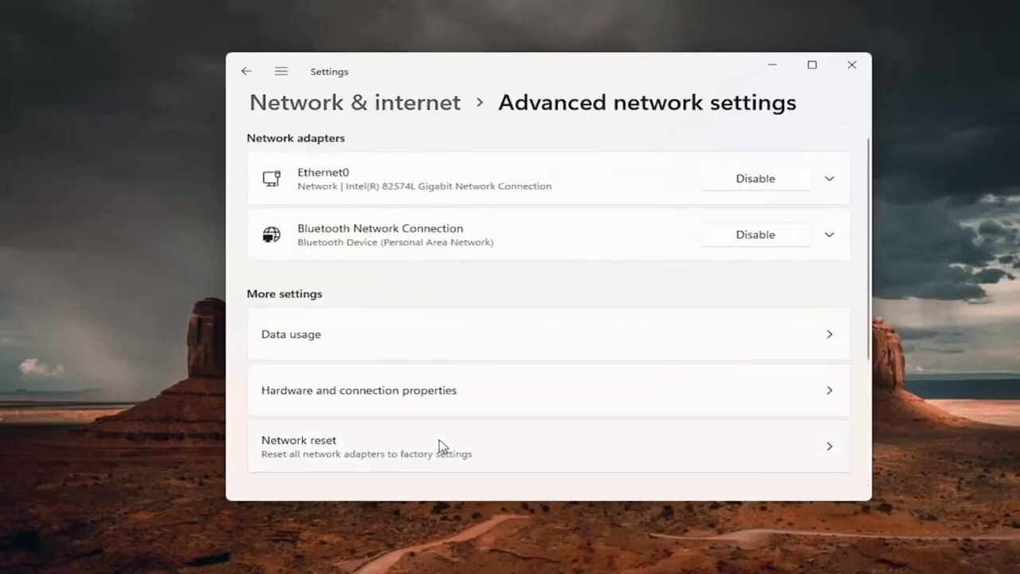
scroll(394, 437, down, 1)
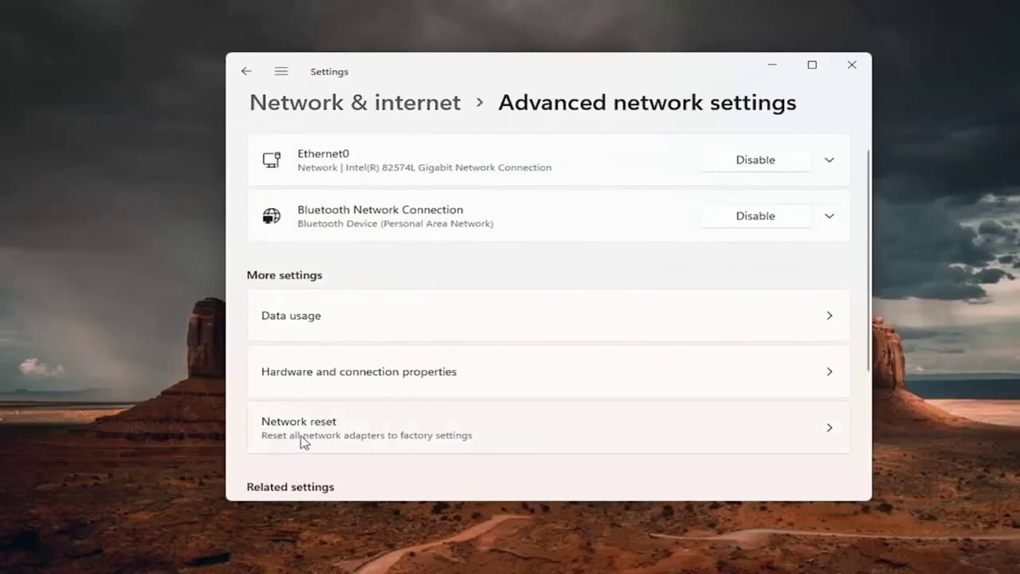
click(449, 434)
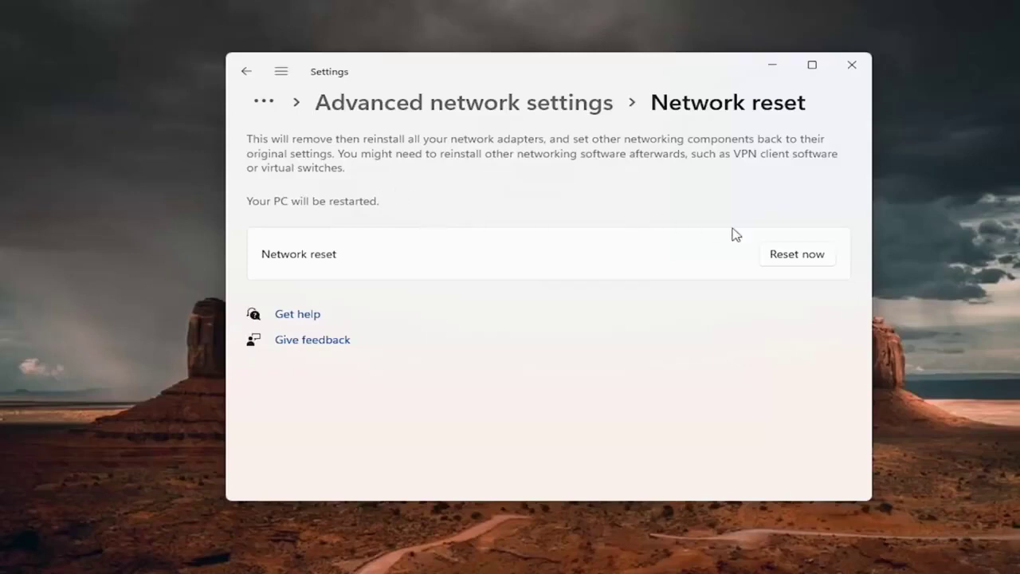
Confirm resetting all network adapters, dismiss the sign-out warning, close Settings, and open the Start quick-link menu.
click(805, 262)
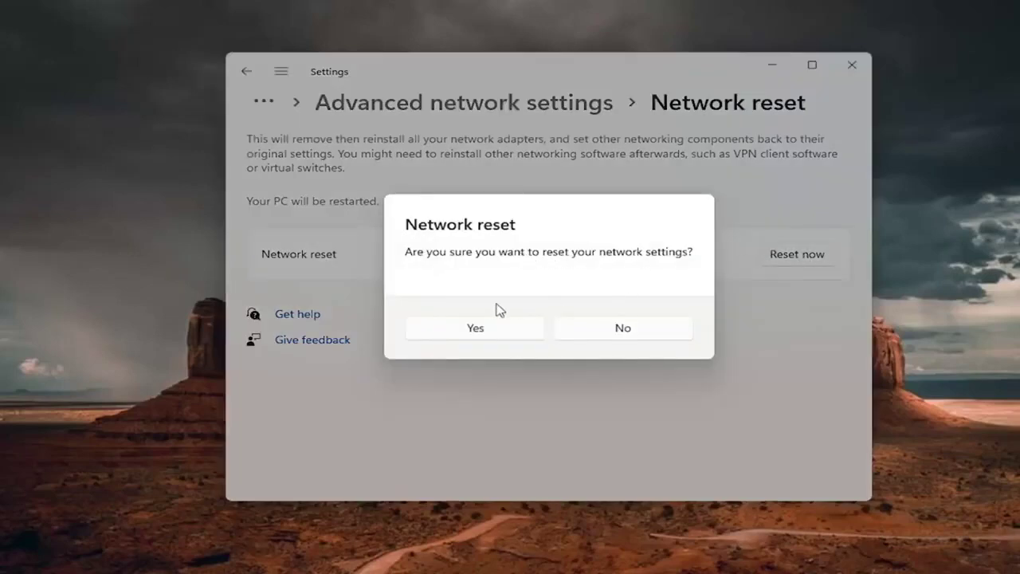
click(475, 328)
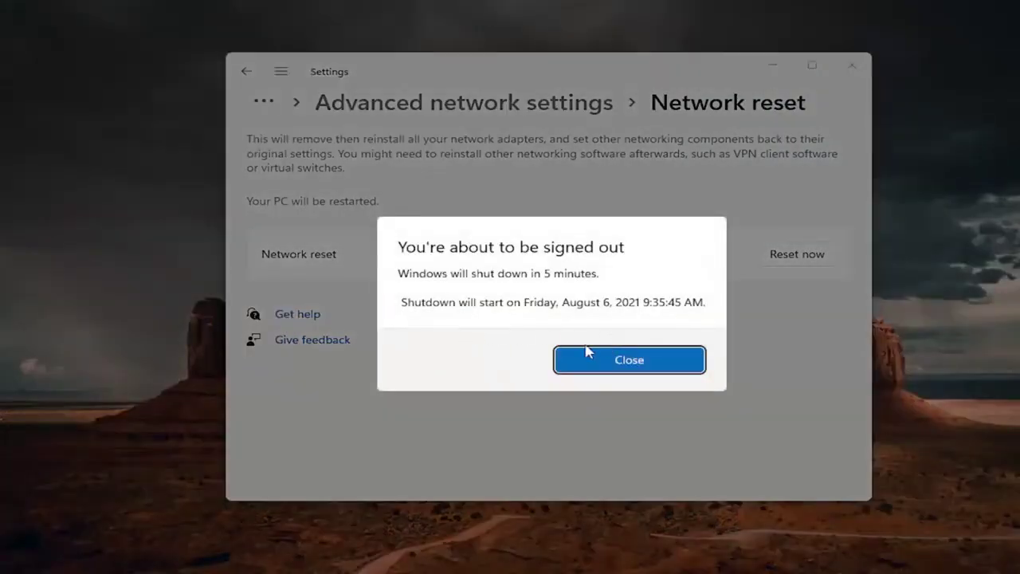
click(605, 359)
click(852, 65)
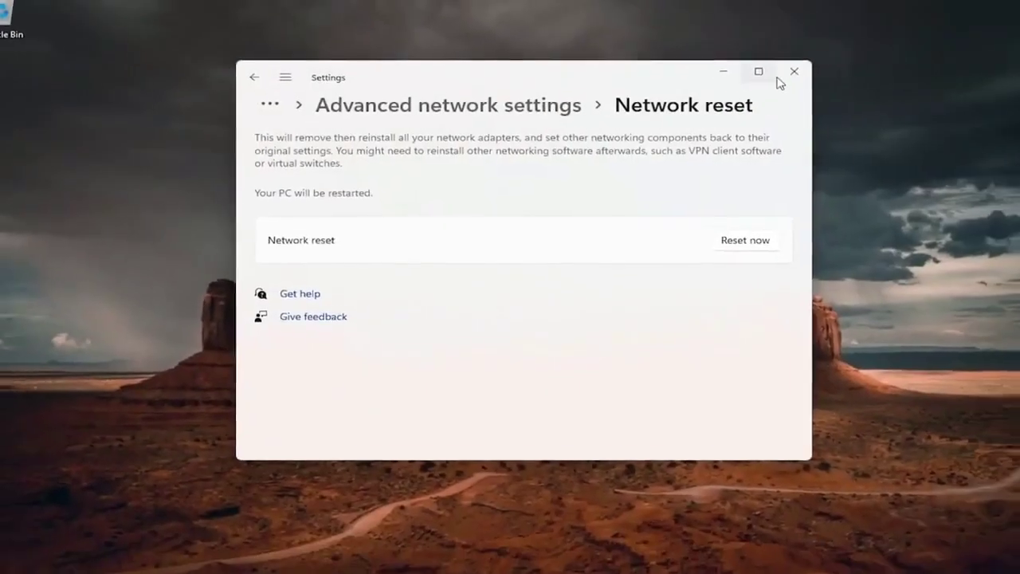
right_click(401, 559)
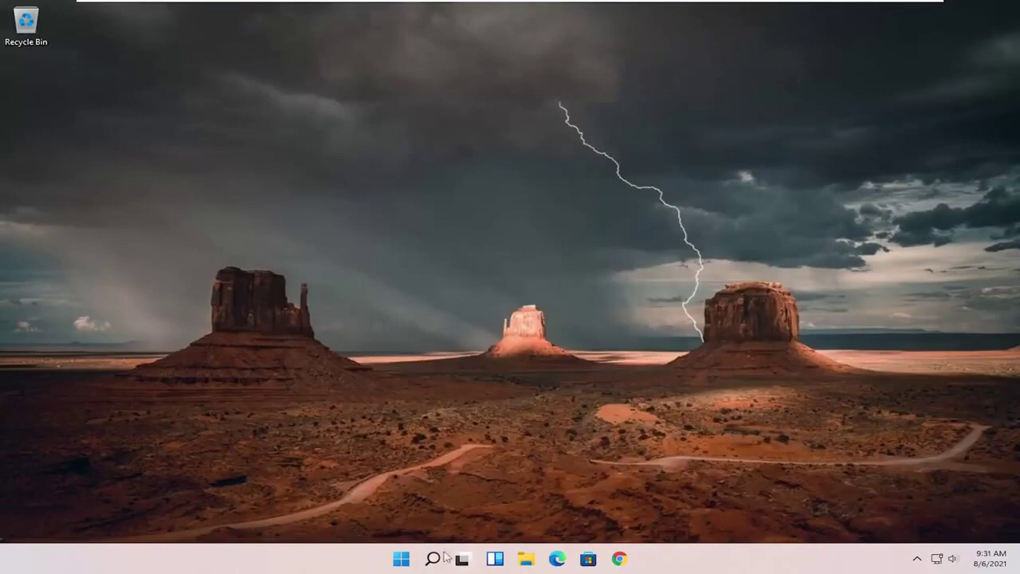
Search for 'control panel' and launch Control Panel.
click(432, 558)
text(co)
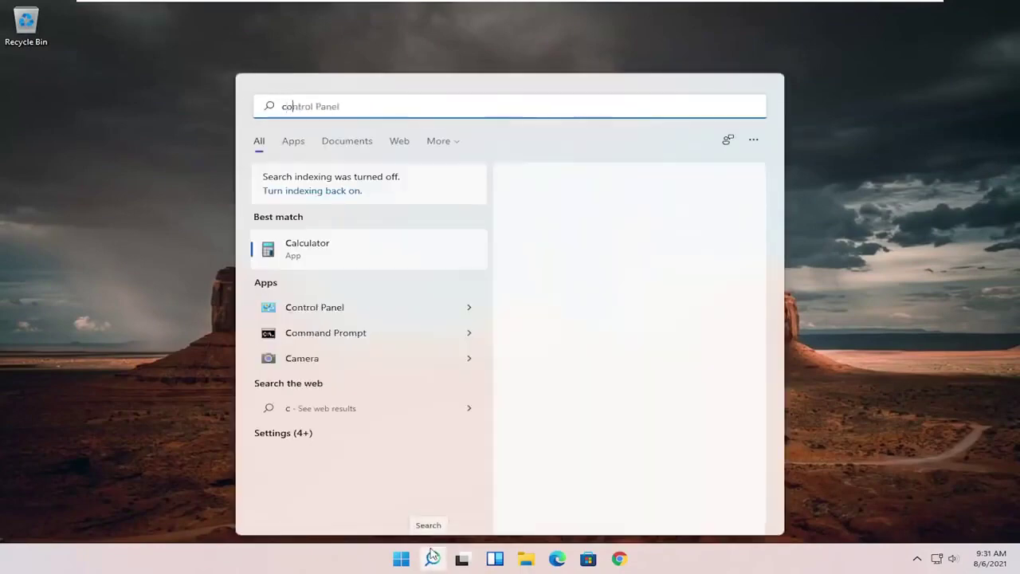
text(ntrol panel)
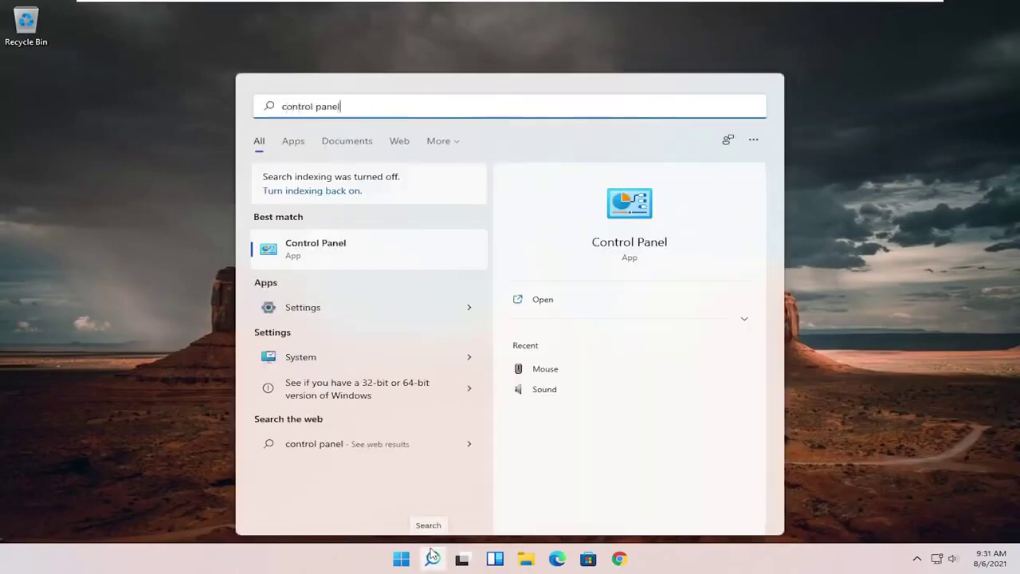
click(384, 247)
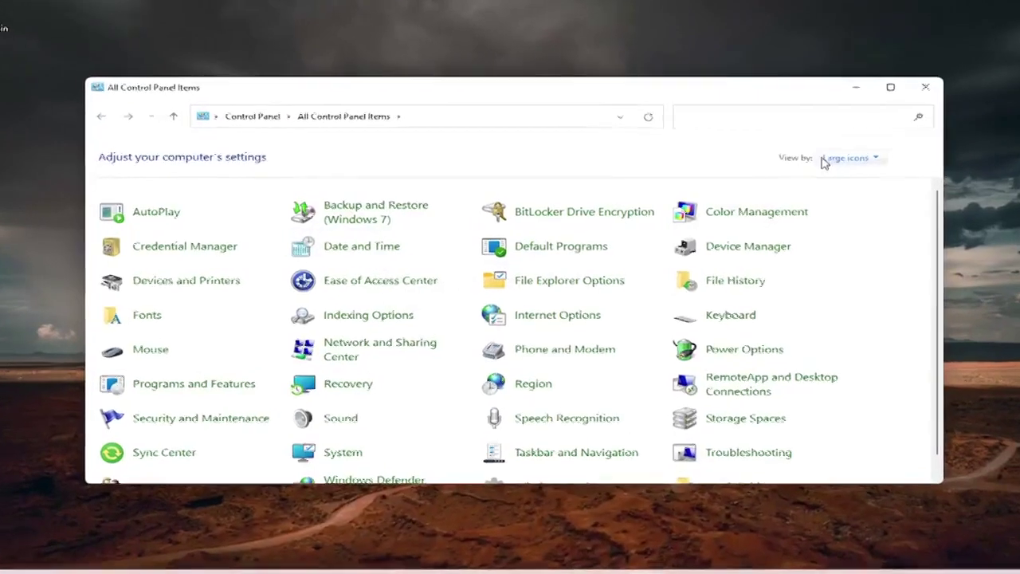
View Control Panel items as Large icons and go to Network and Sharing Center.
click(826, 162)
click(869, 196)
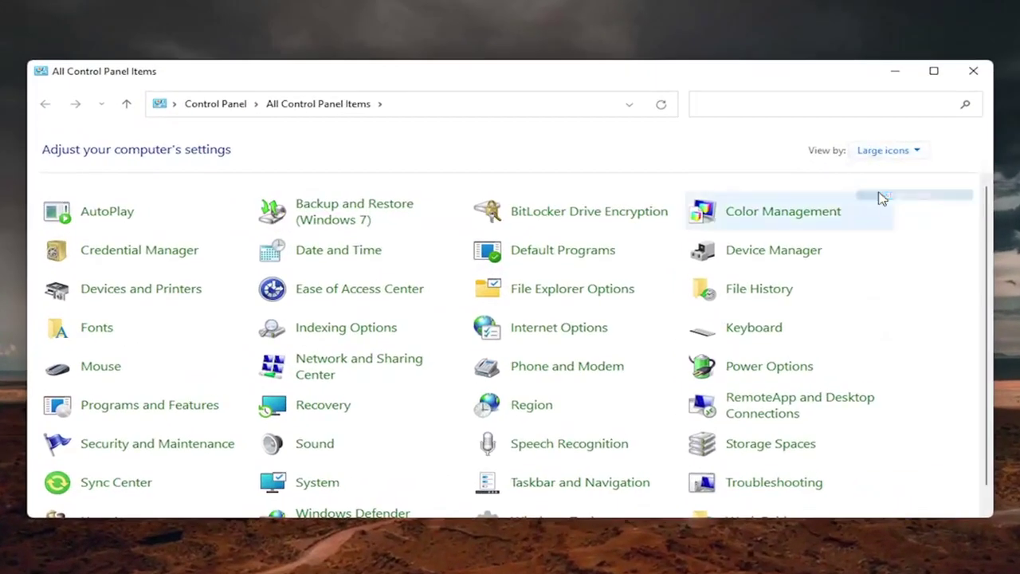
click(351, 365)
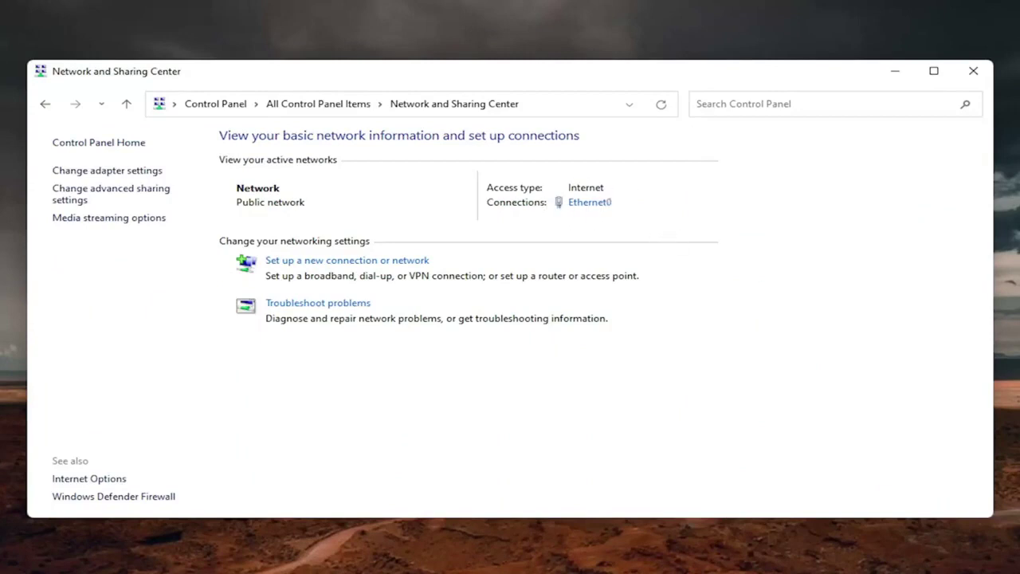
From Ethernet0 status, open its Properties and the Internet Protocol Version 4 (TCP/IPv4) properties.
click(595, 205)
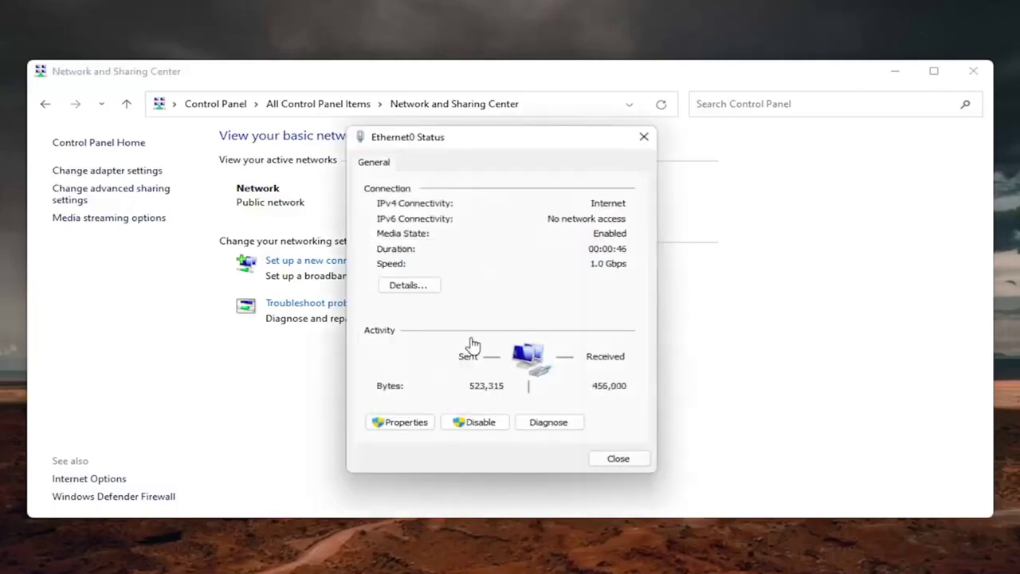
click(404, 423)
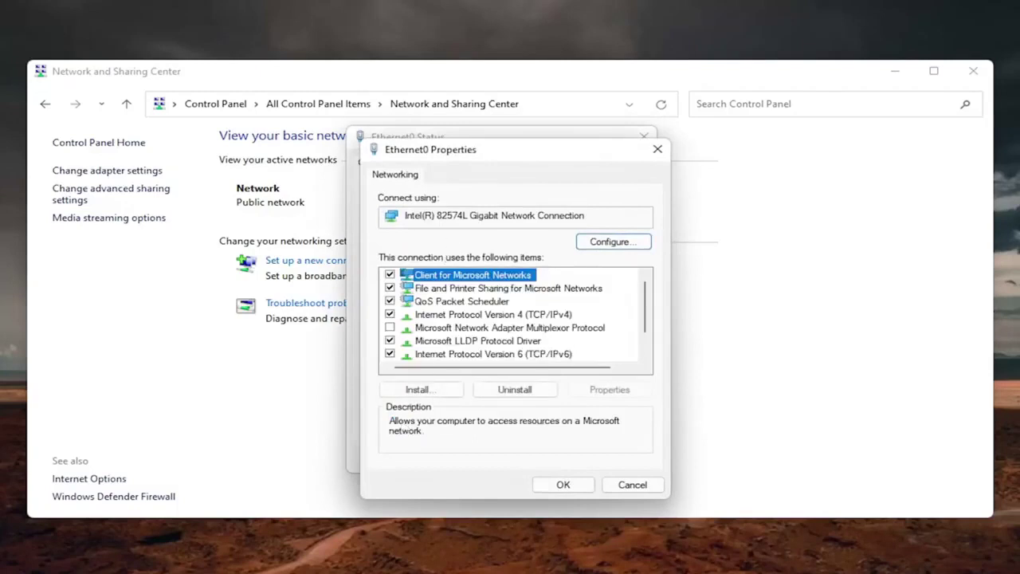
drag(470, 154, 466, 139)
click(499, 301)
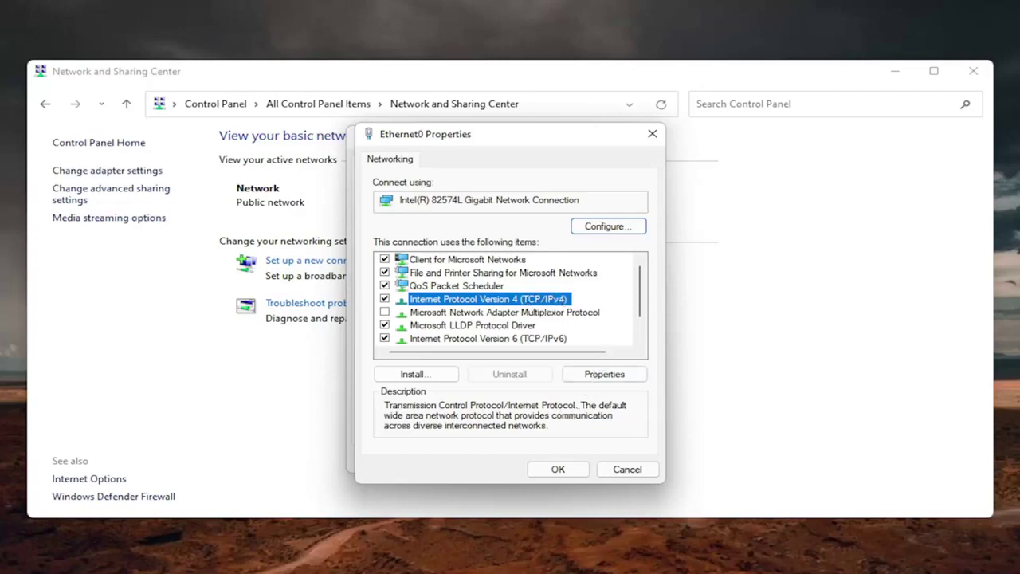
click(598, 376)
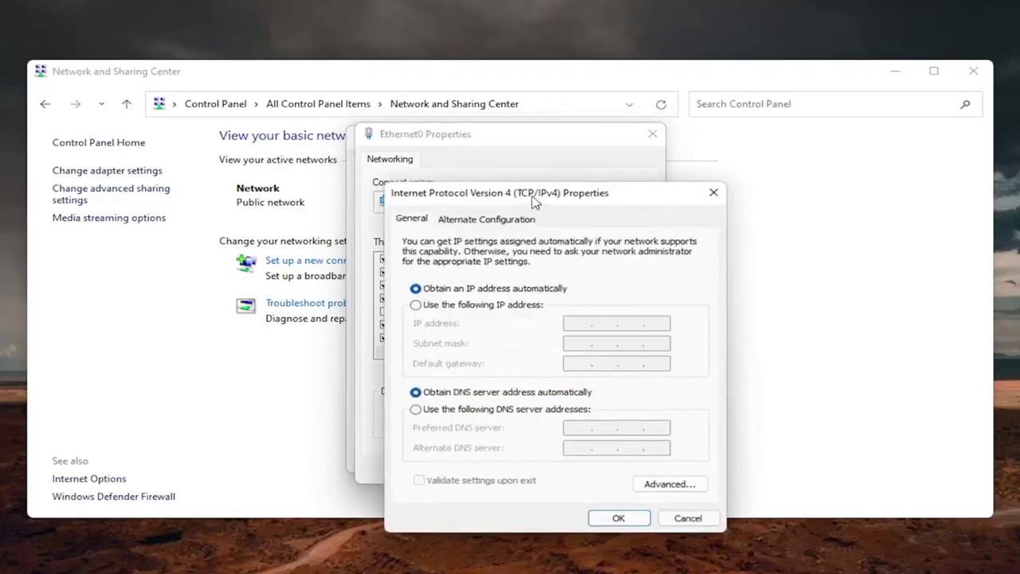
drag(531, 199, 483, 122)
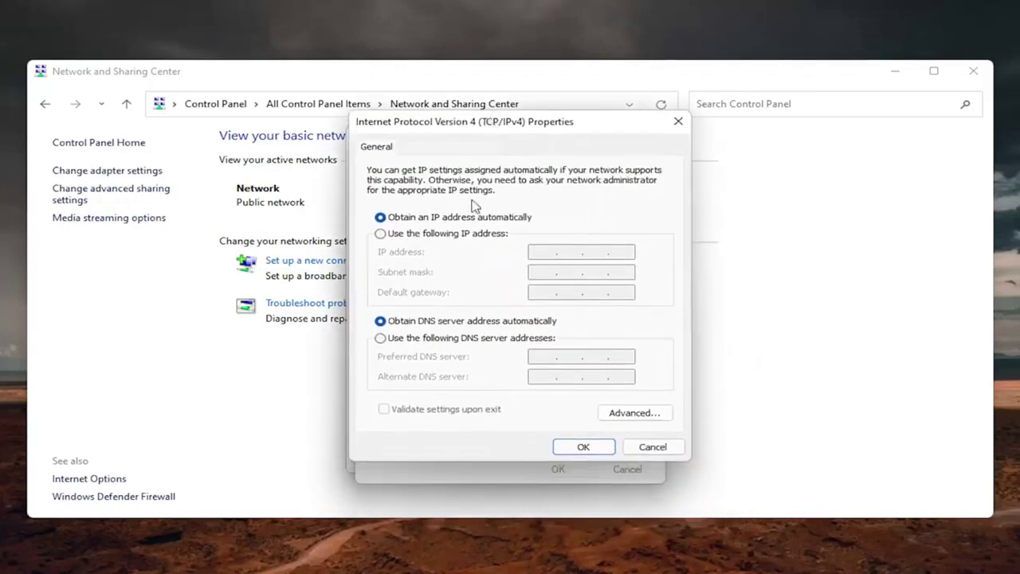
Set DNS servers manually to 8.8.8.8 and 8.8.4.4, tick validate upon exit, and save.
click(384, 340)
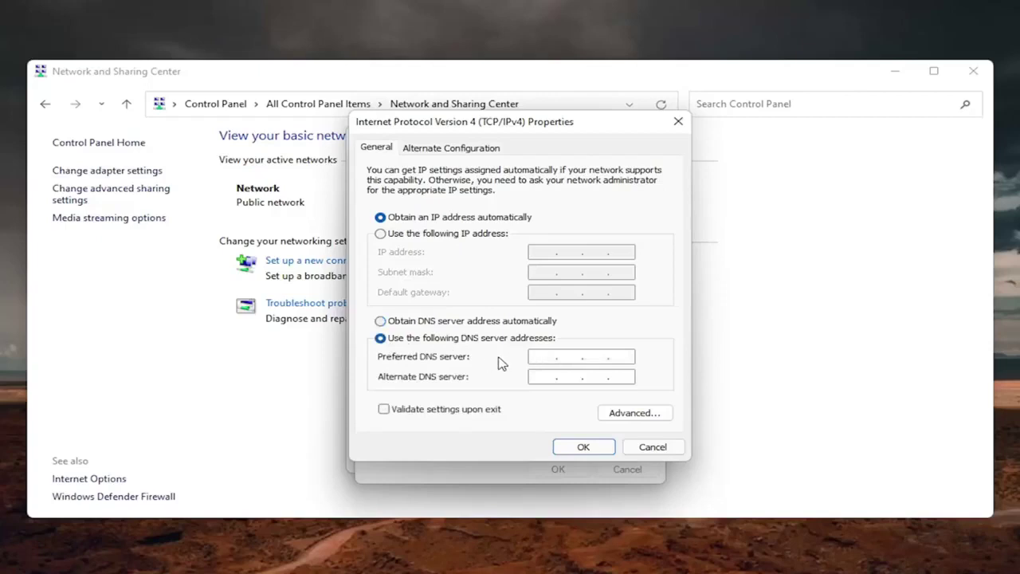
text(8 .)
text(4 . 4)
click(384, 409)
click(573, 449)
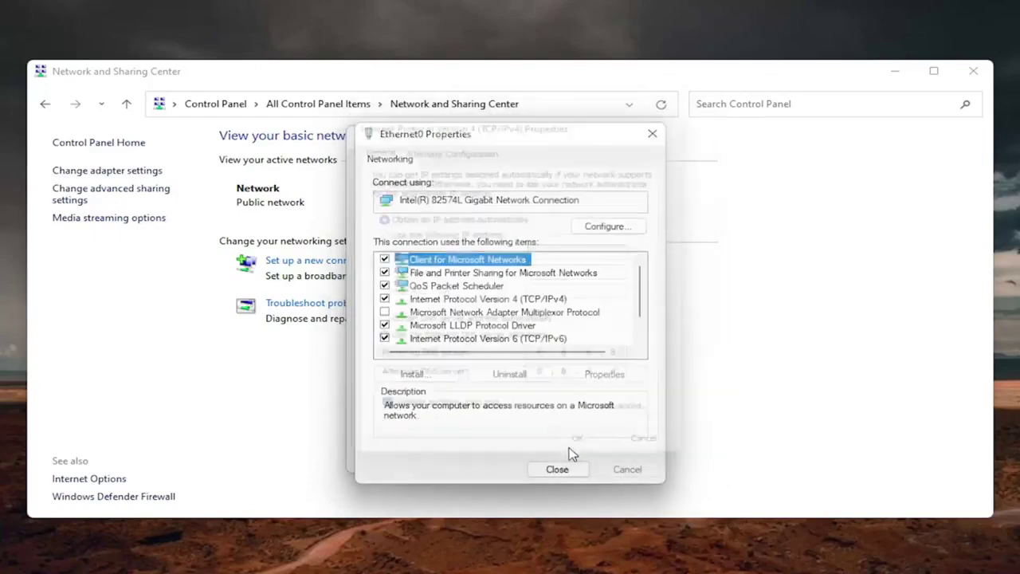
Dismiss the diagnostics, reopen Ethernet0's IPv4 properties, and choose Obtain DNS server address automatically.
click(558, 470)
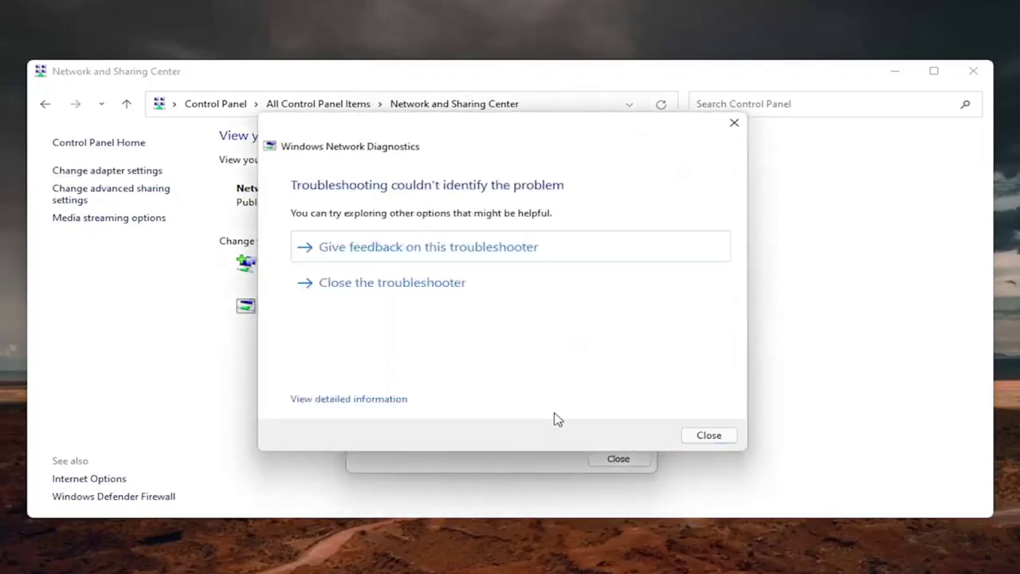
click(720, 437)
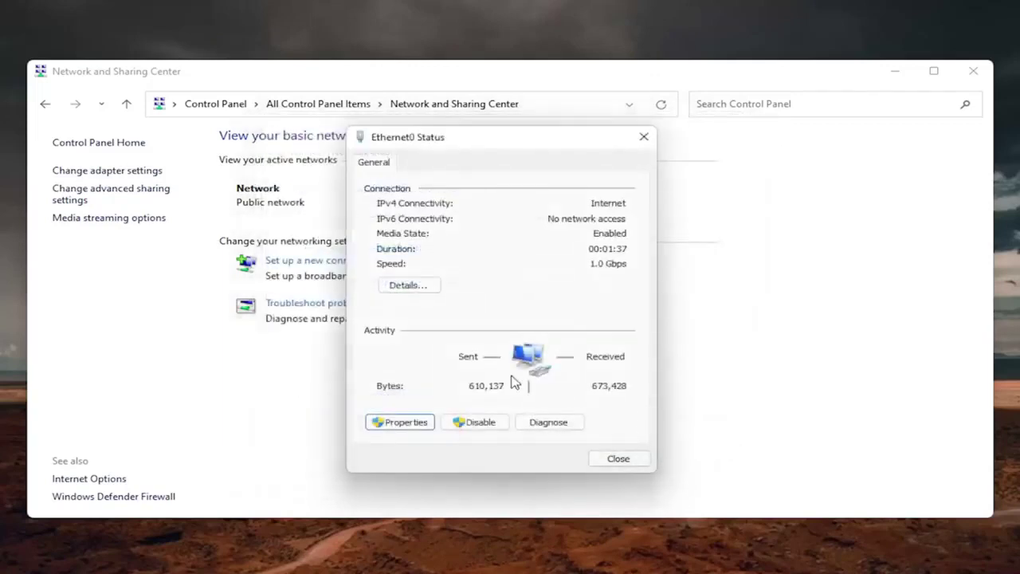
click(402, 422)
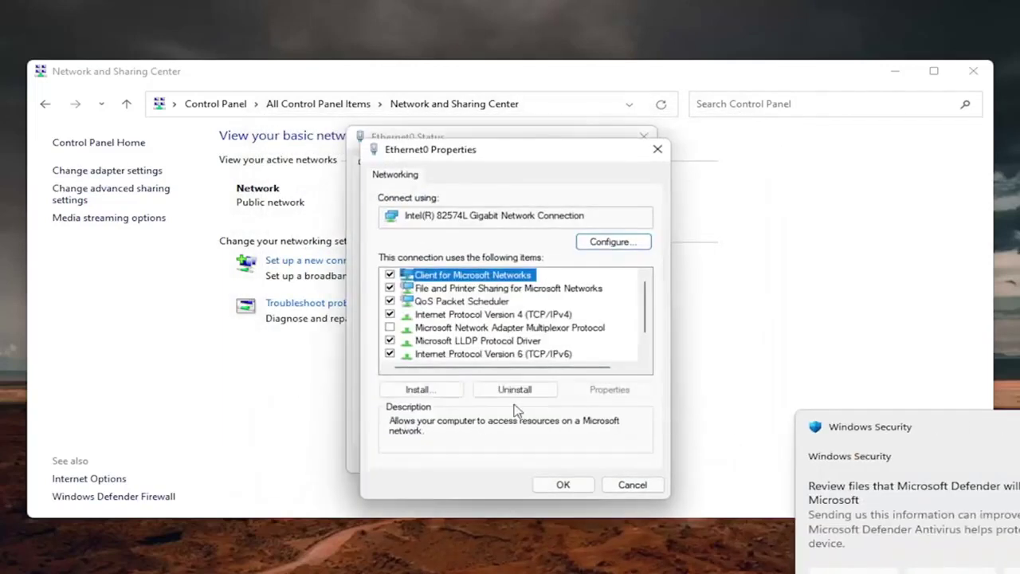
click(488, 316)
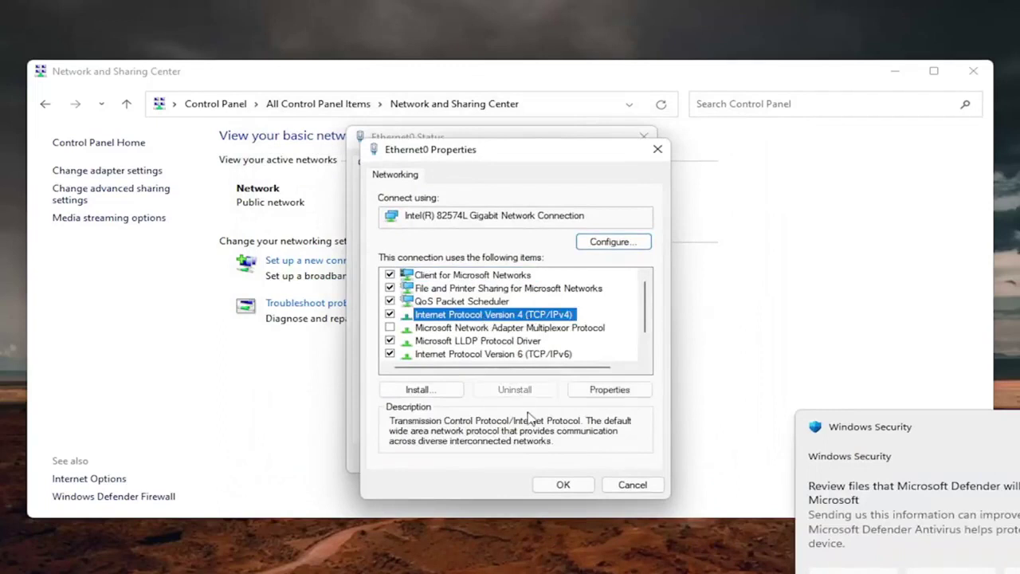
click(610, 390)
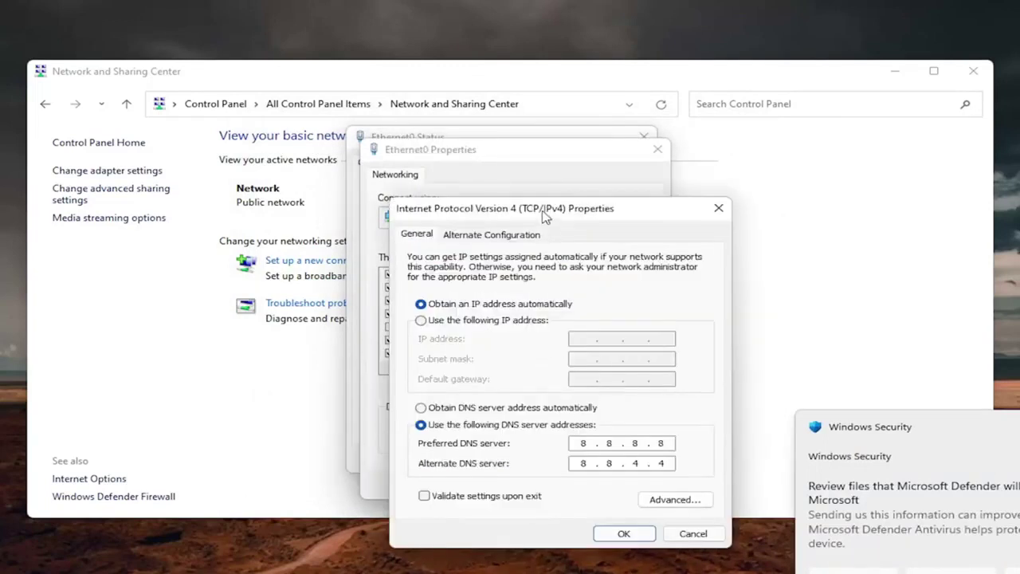
drag(551, 214, 524, 141)
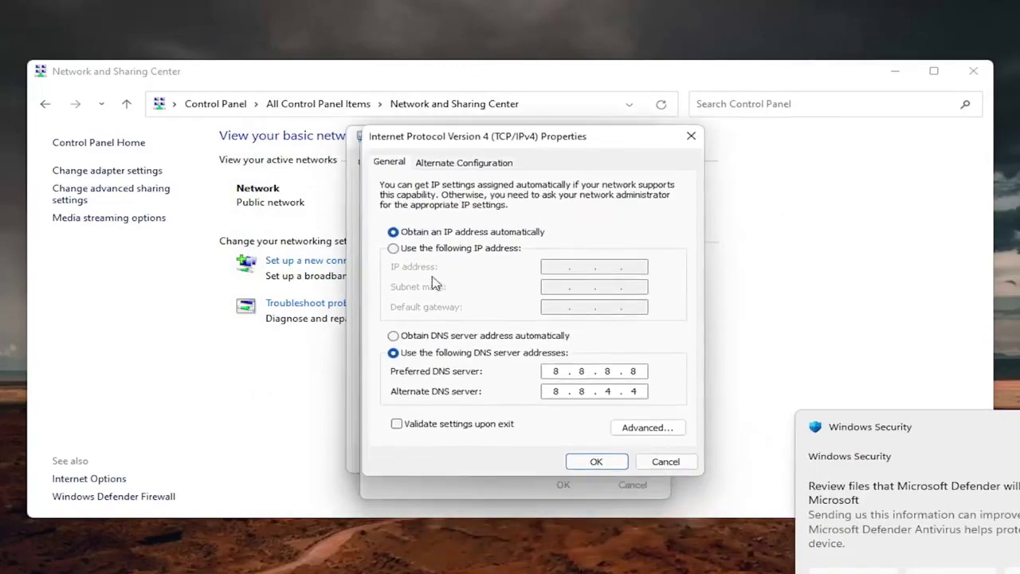
click(394, 337)
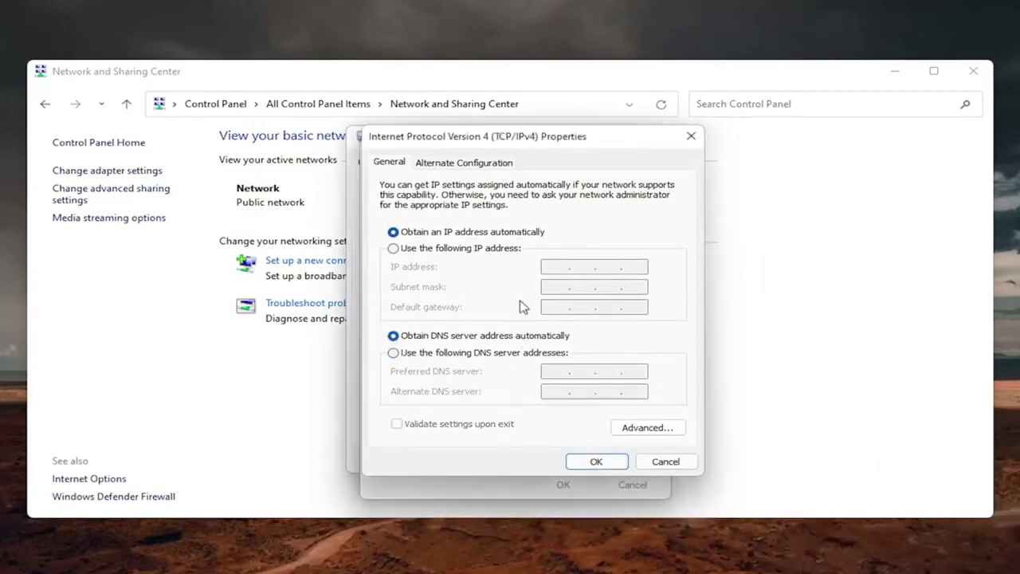
Save the automatic DNS setting and close Ethernet0 Properties, Status, and Network and Sharing Center.
click(598, 461)
click(657, 150)
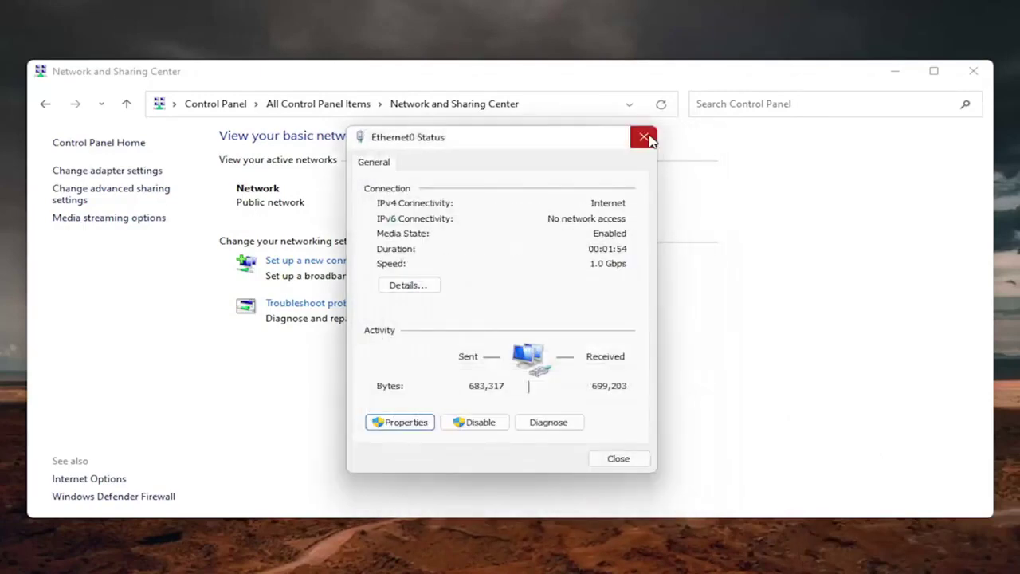
click(642, 137)
click(951, 78)
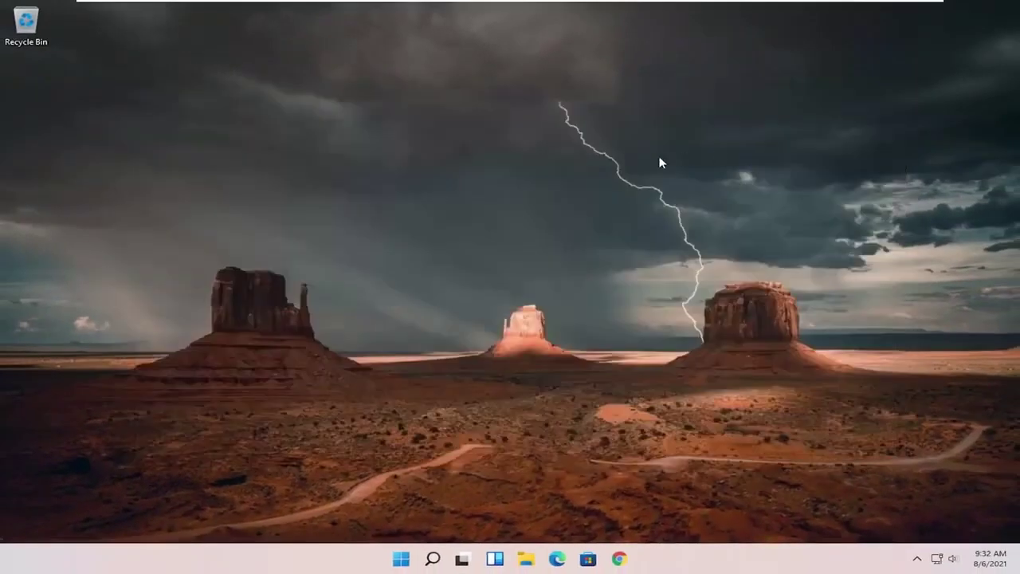